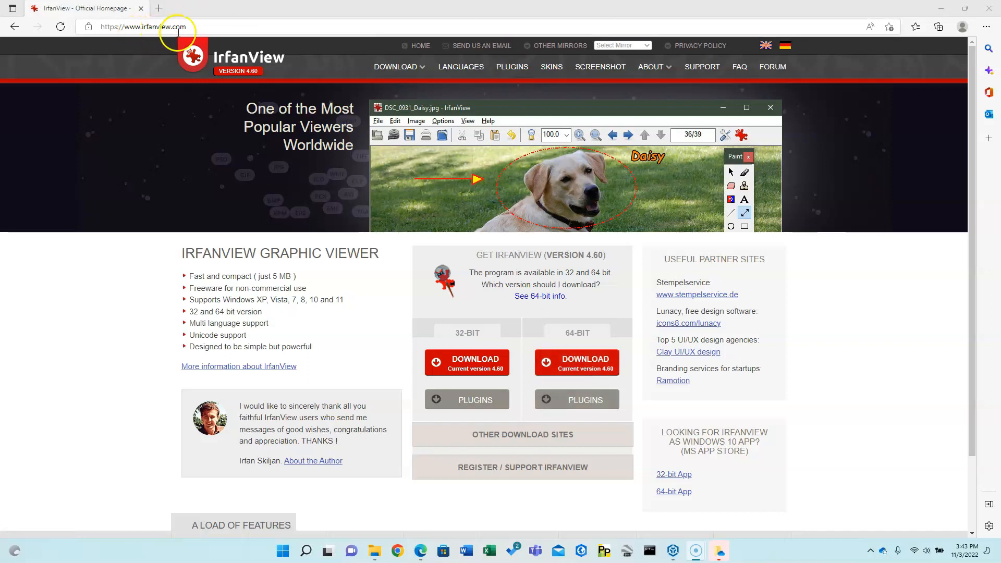
- Switch from the IrfanView download page in Edge to Trimble Business Center
left_click(673, 552)
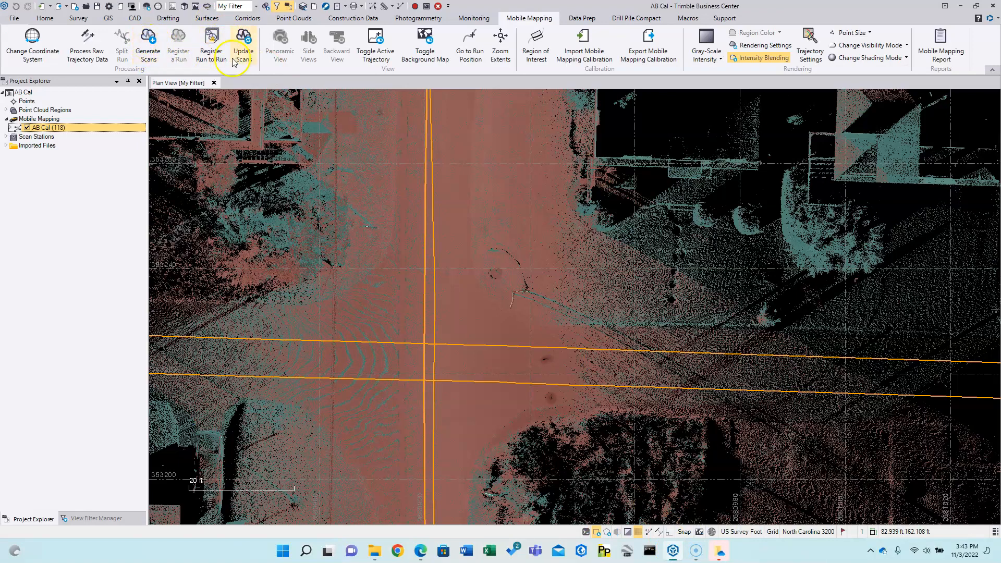
- Start Update Mobile Mapping Scans and enable Colorize Points with panoramic view
left_click(247, 42)
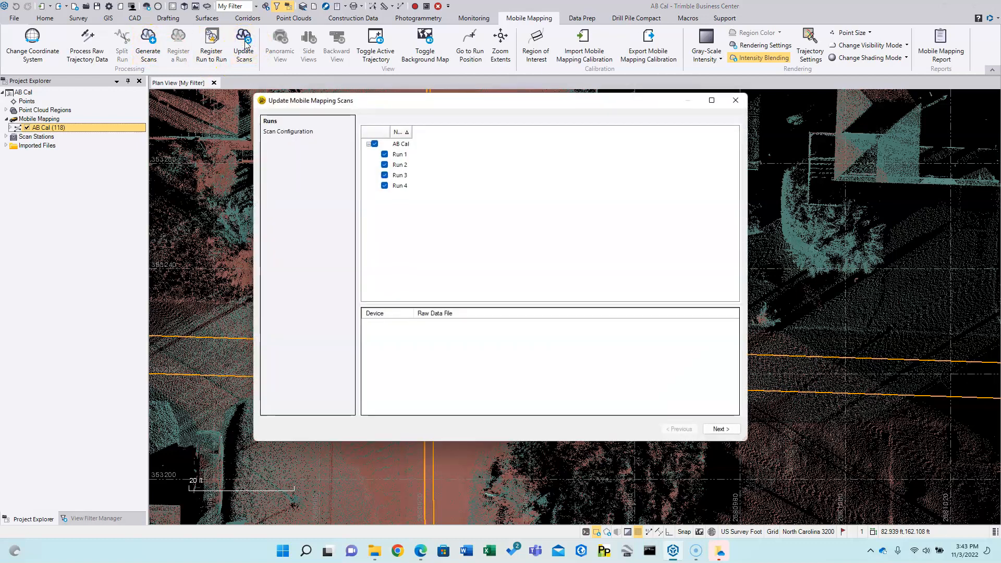
left_click(719, 429)
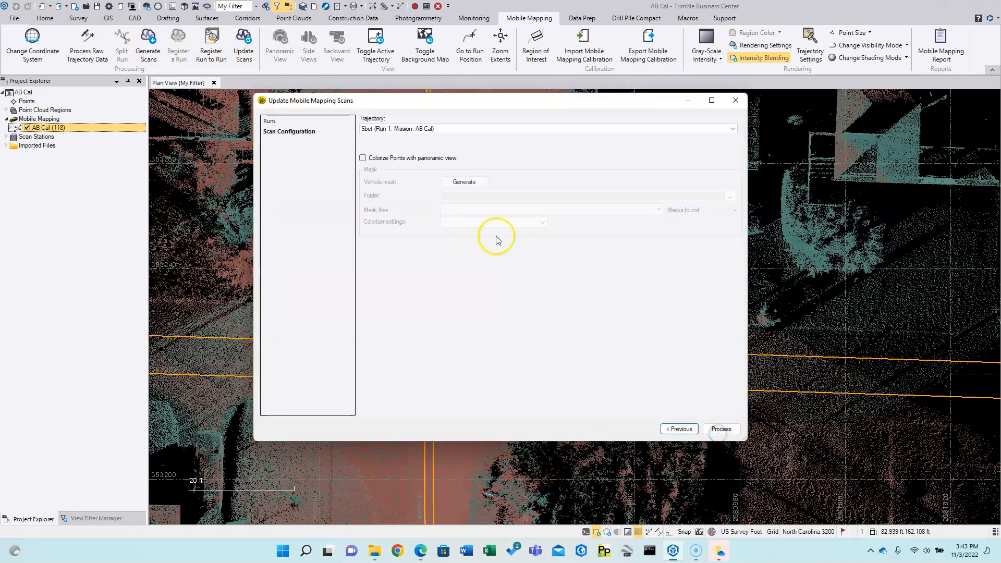
left_click(364, 159)
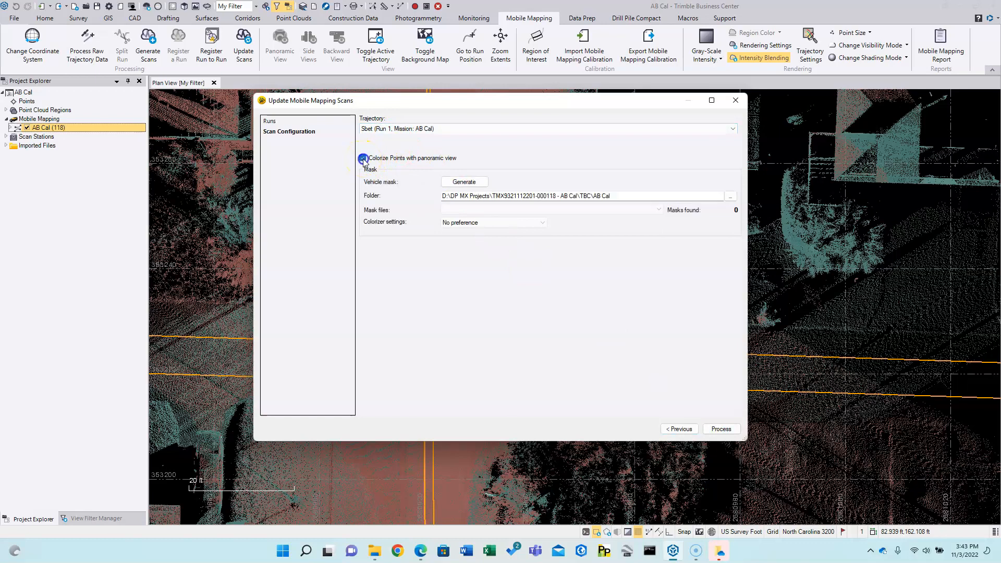
left_click(464, 183)
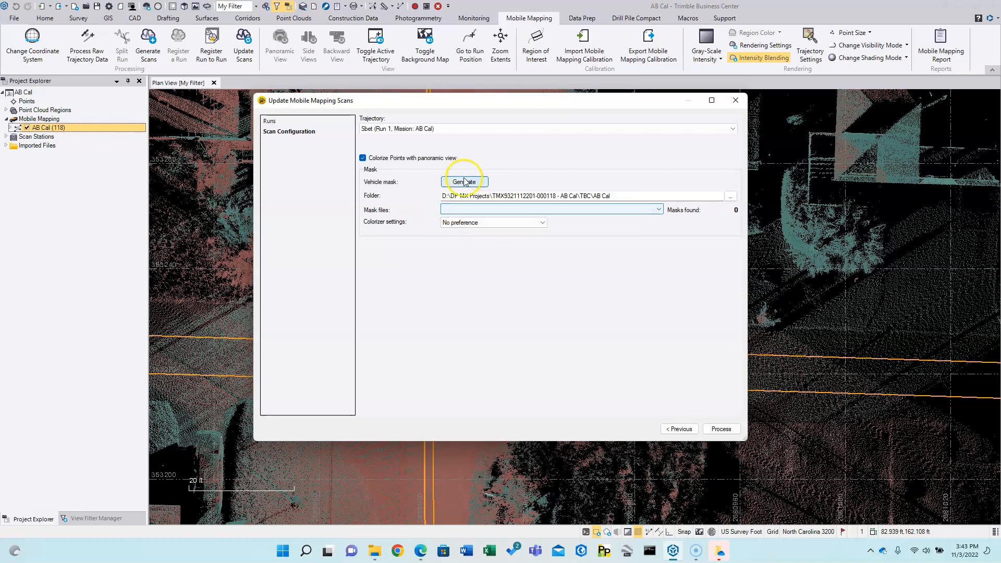
- Set the mask folder to D:\DP MX Projects\_Compass Vehicle Mask
left_click(730, 197)
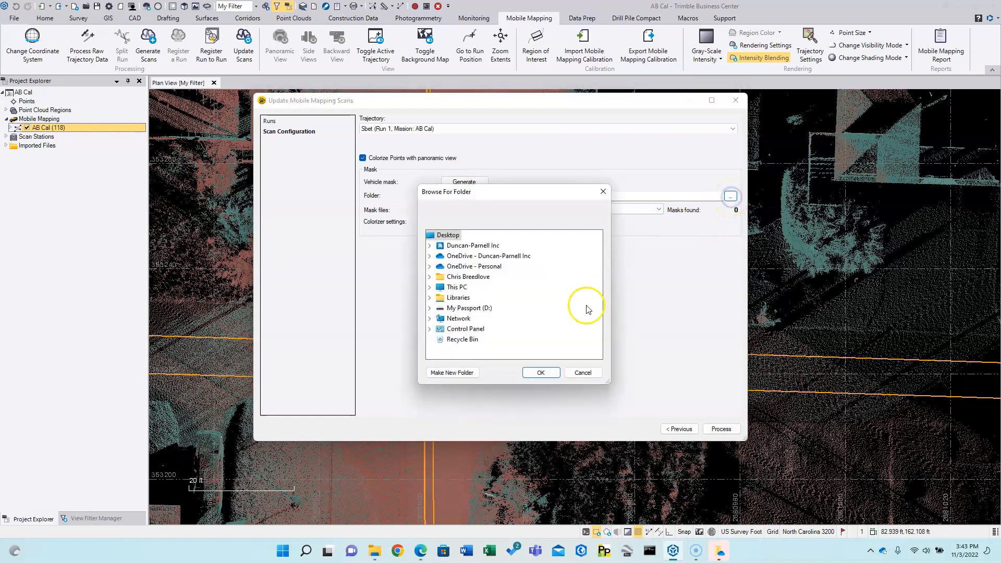
double_click(471, 308)
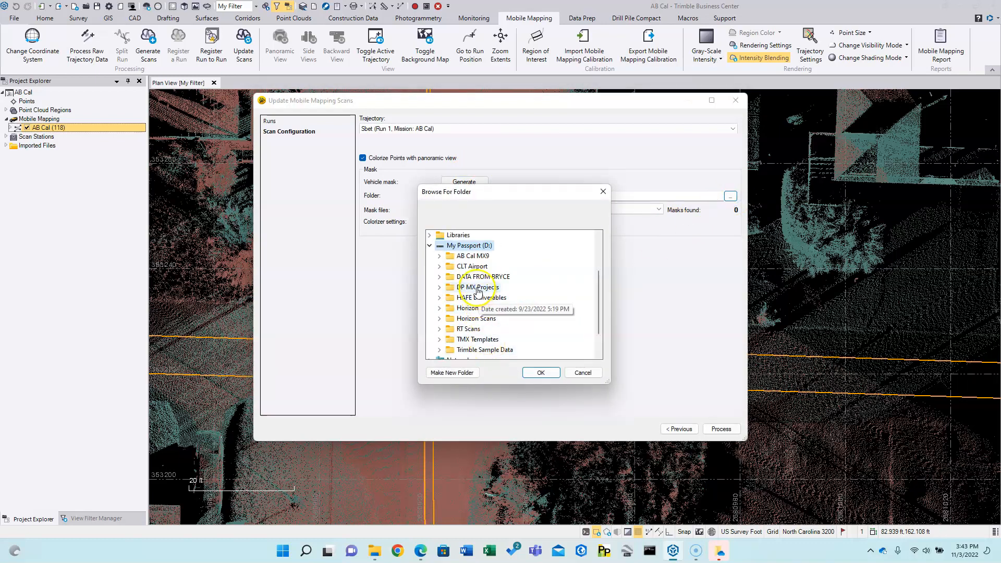
double_click(464, 287)
left_click(486, 258)
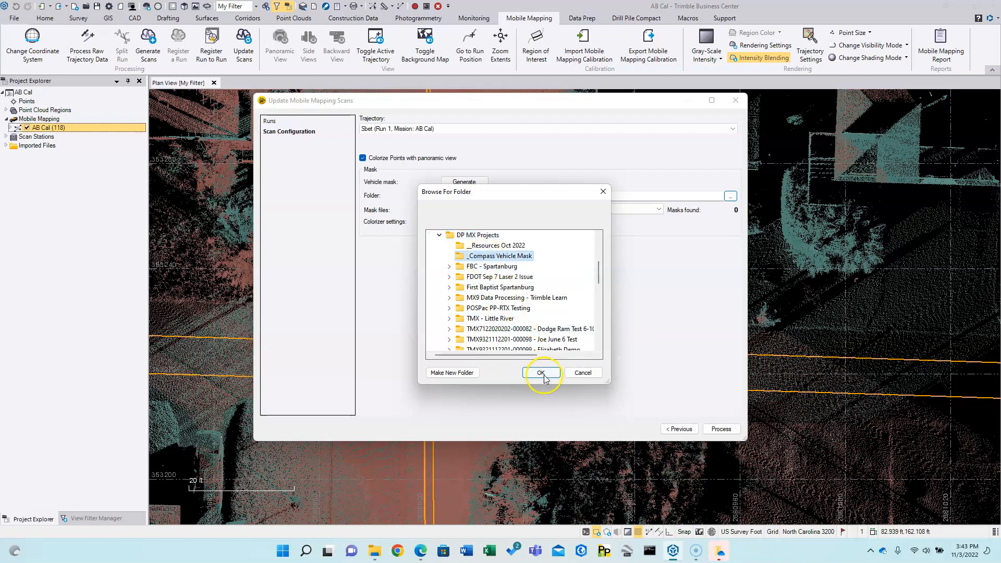
left_click(541, 373)
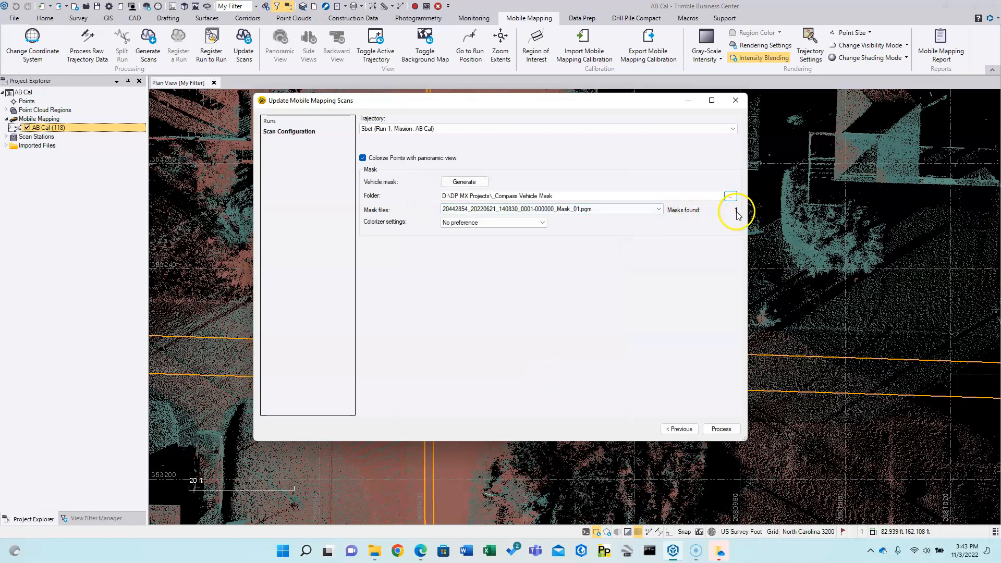
- Keep the colorizer sensor preference at No preference, then close the Update Scans dialog
left_click(522, 225)
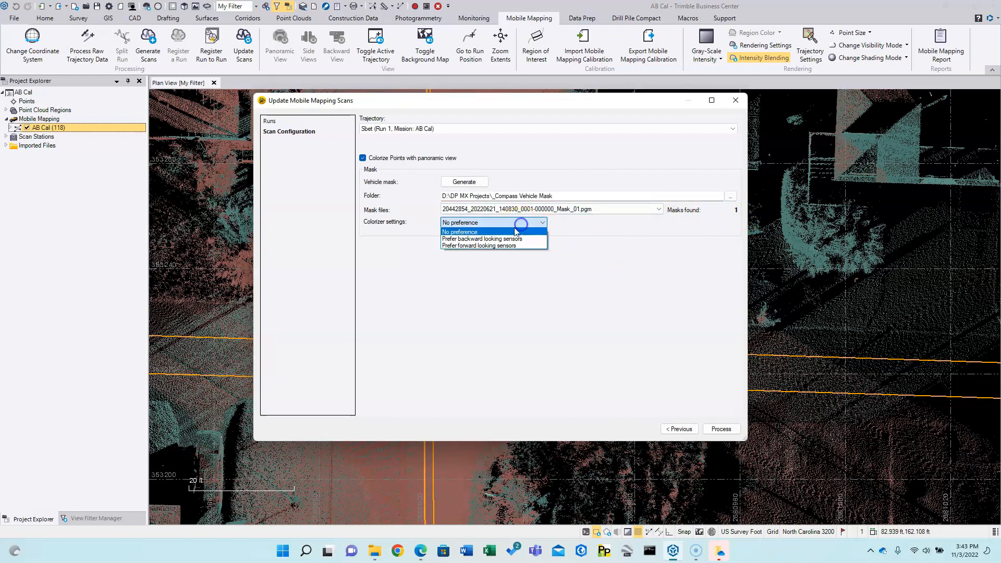
left_click(471, 233)
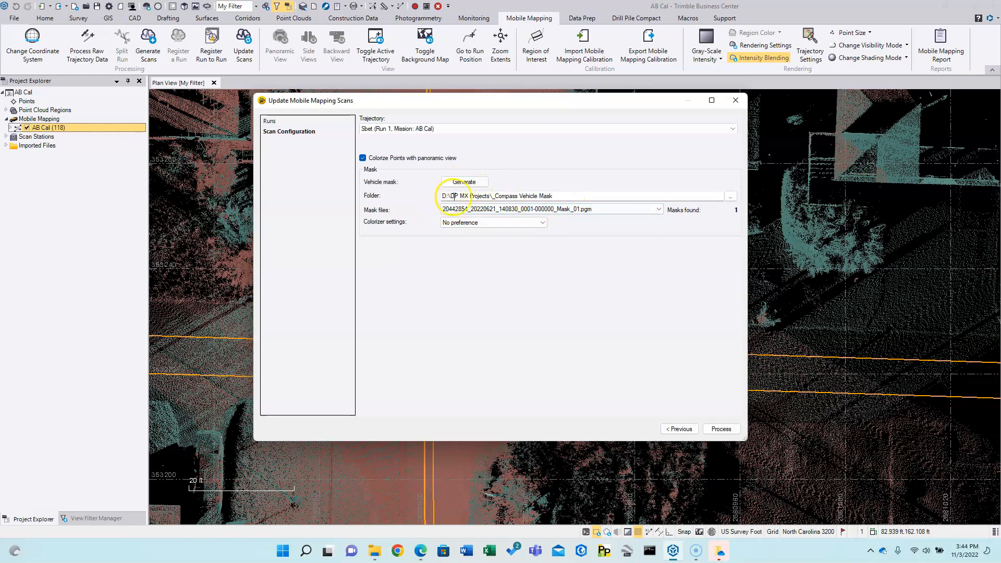
left_click(731, 197)
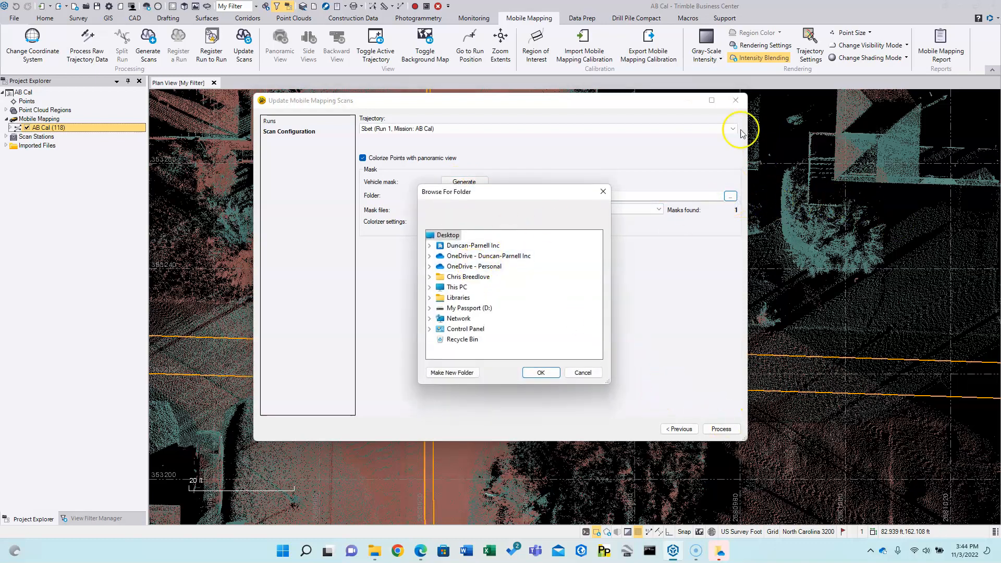
left_click(582, 372)
left_click(736, 100)
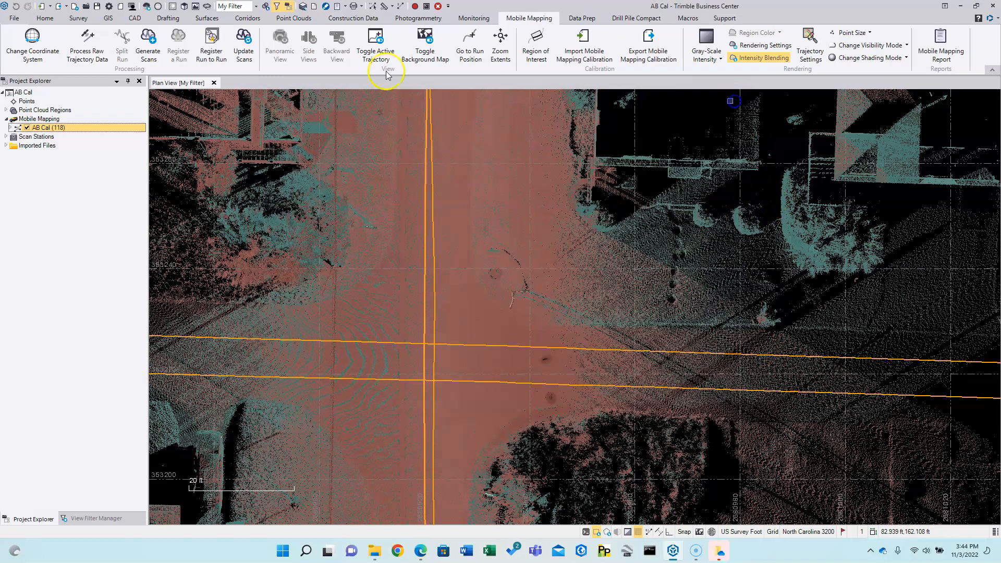
- With panoramic colorization on, generate vehicle masks and open the AB Cal folder holding them
left_click(243, 44)
left_click(372, 176)
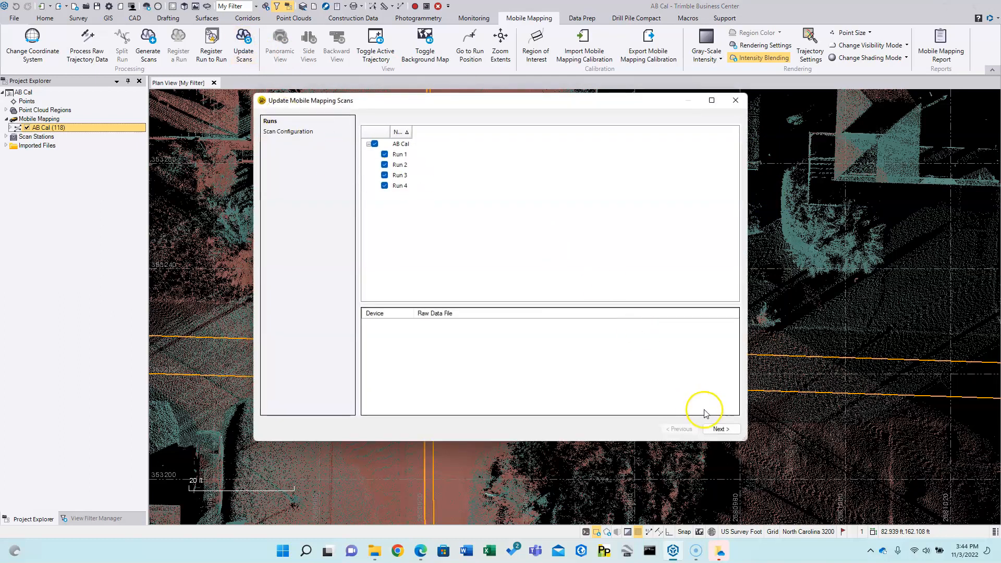
left_click(723, 428)
left_click(363, 157)
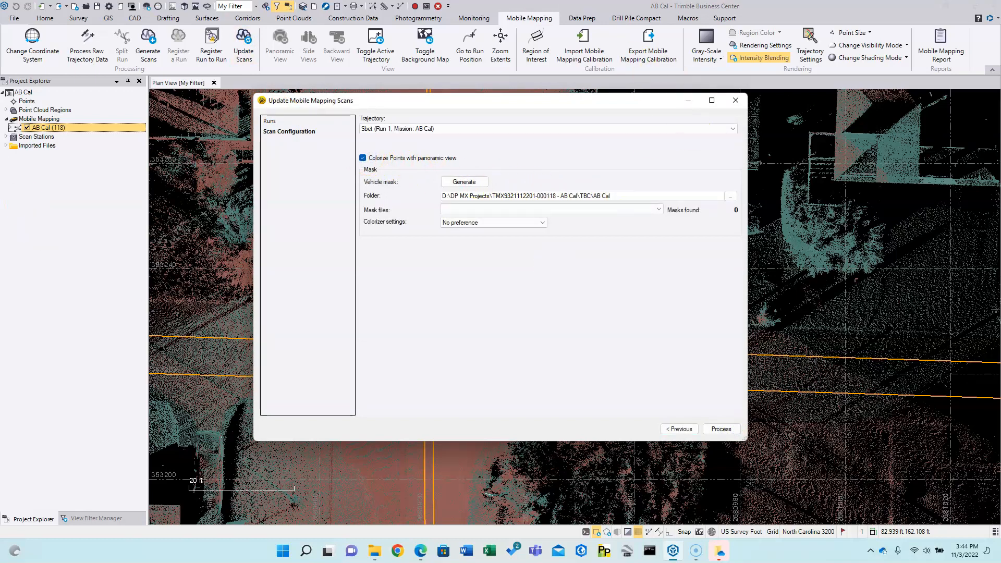
left_click(465, 183)
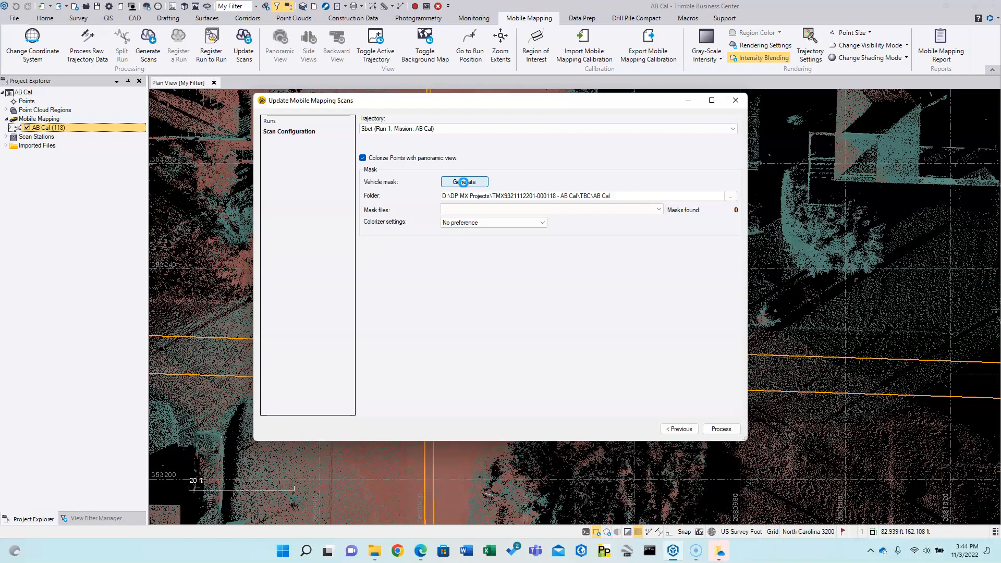
left_click(463, 182)
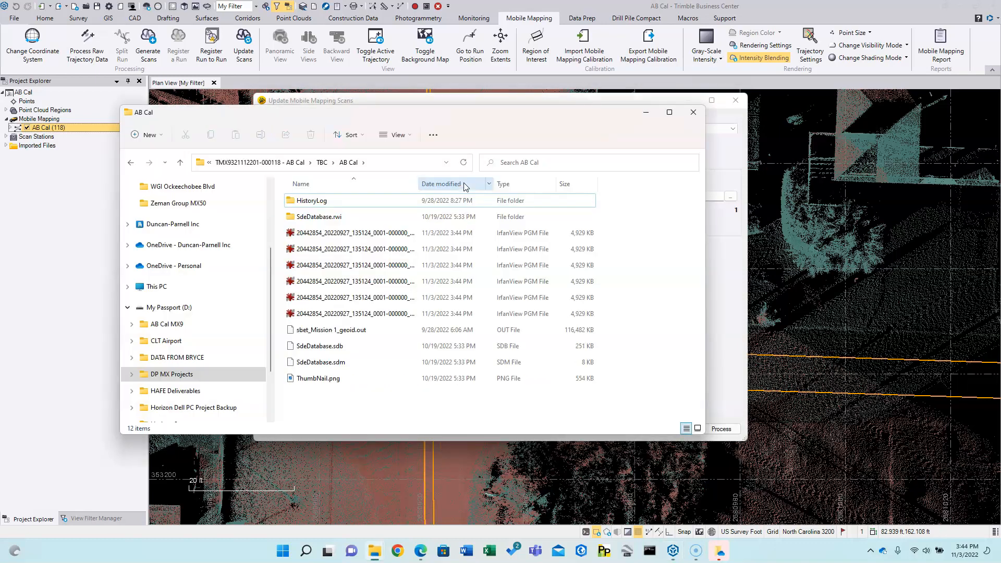
left_click(669, 112)
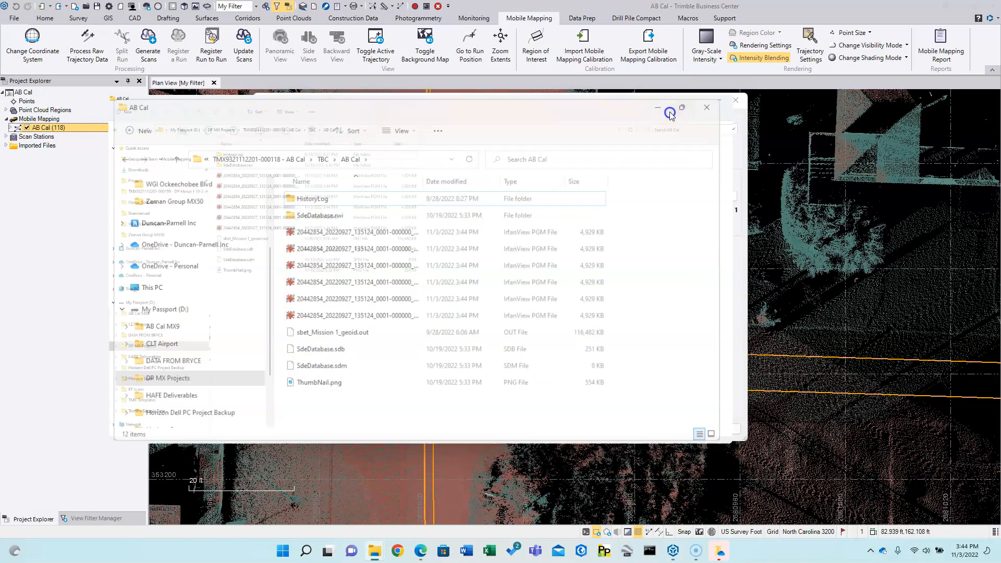
left_click_drag(299, 73, 402, 89)
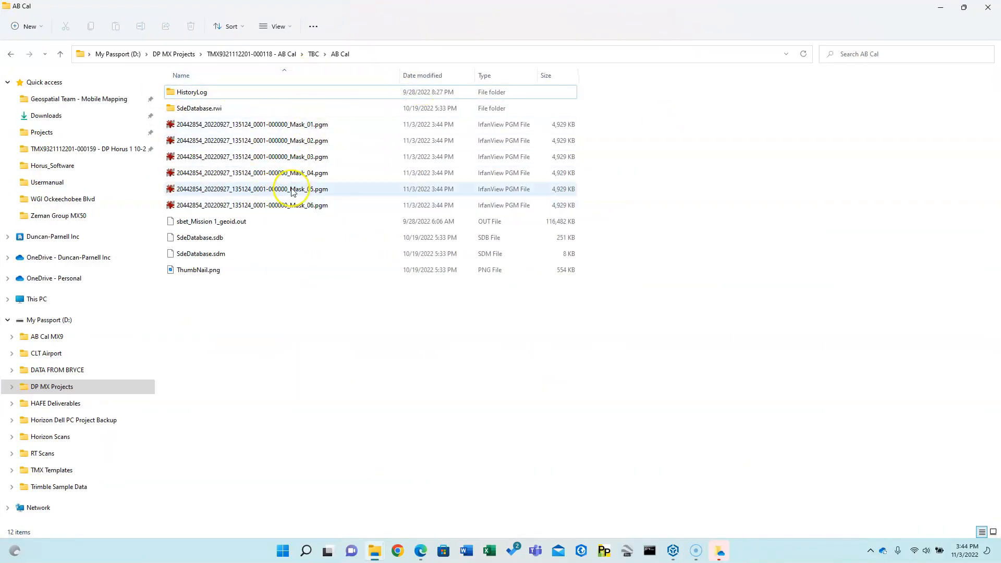
right_click(282, 128)
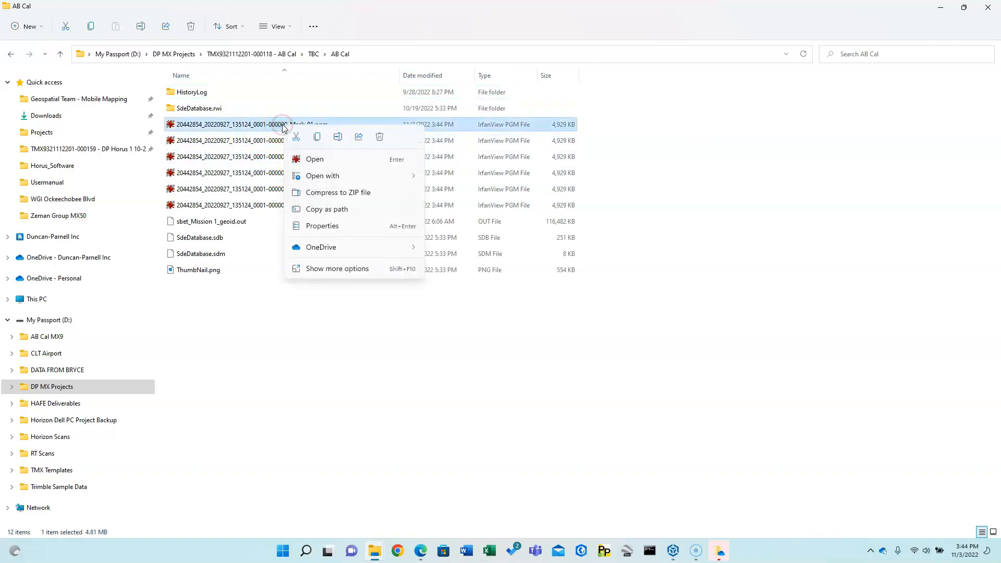
mouse_move(323, 178)
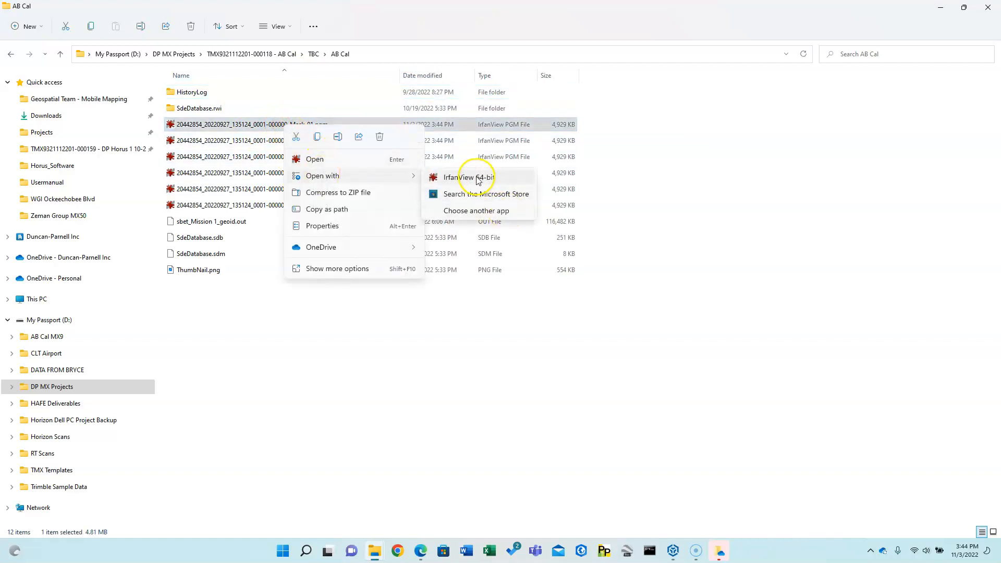
left_click(472, 177)
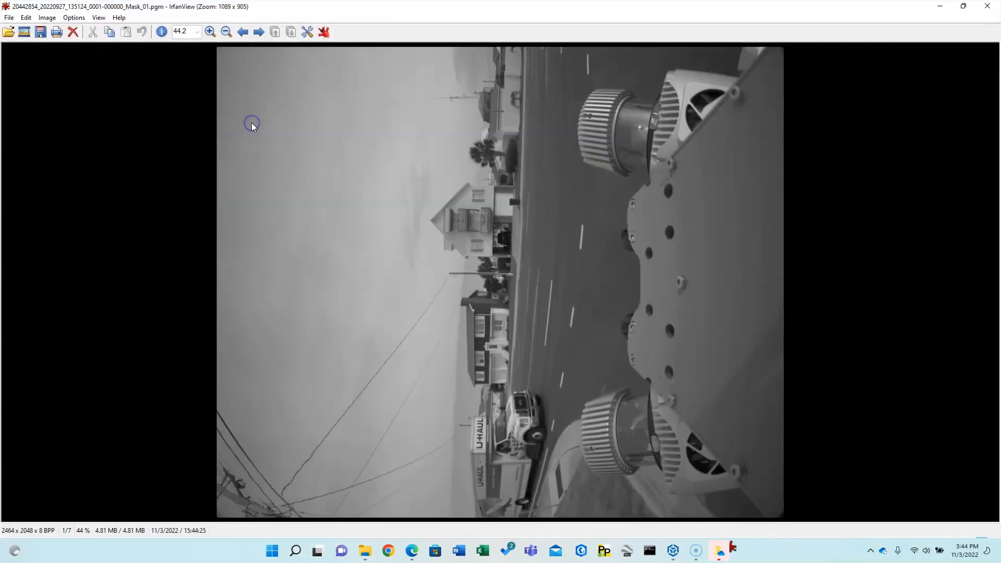
left_click(260, 33)
left_click(260, 33)
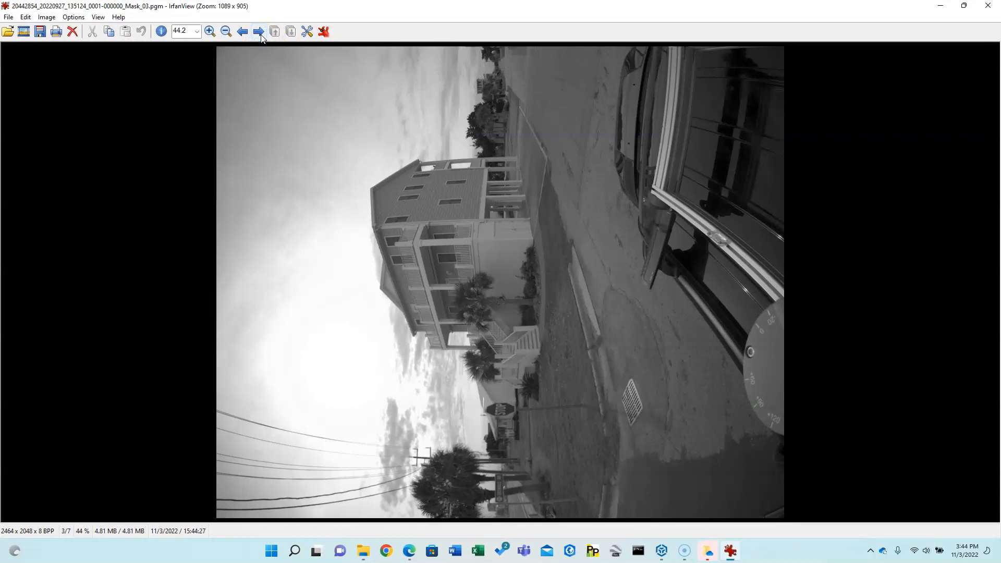
left_click(260, 33)
left_click(260, 33)
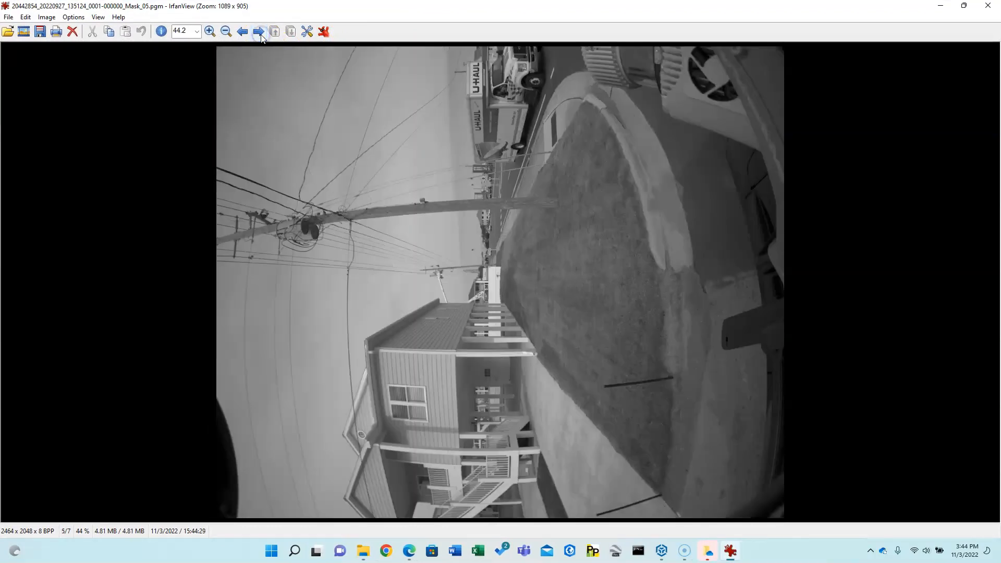
left_click(242, 33)
left_click(243, 33)
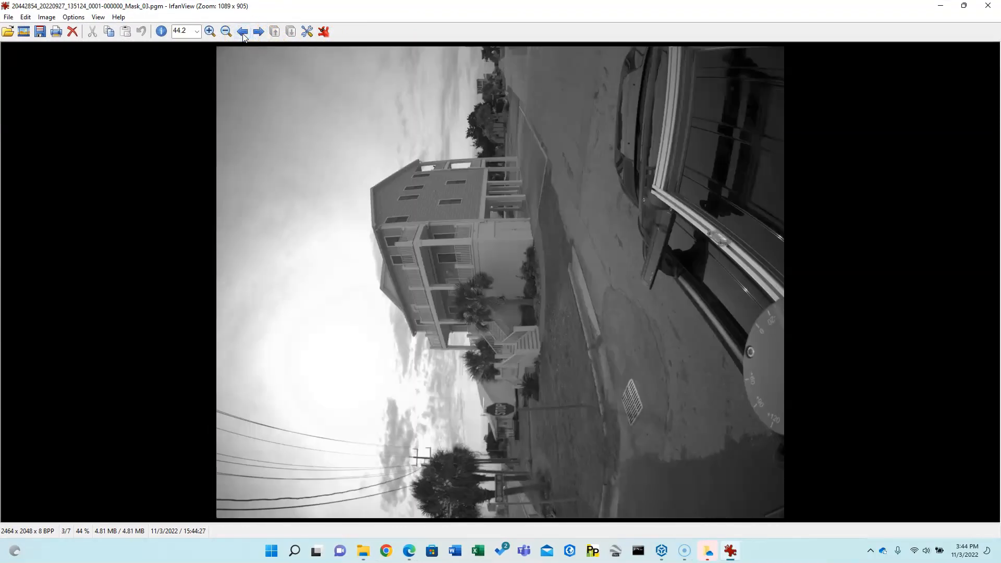
left_click(242, 33)
left_click(243, 33)
- Show IrfanView's Paint tools with black as the drawing colour and a 400 px brush
left_click(25, 17)
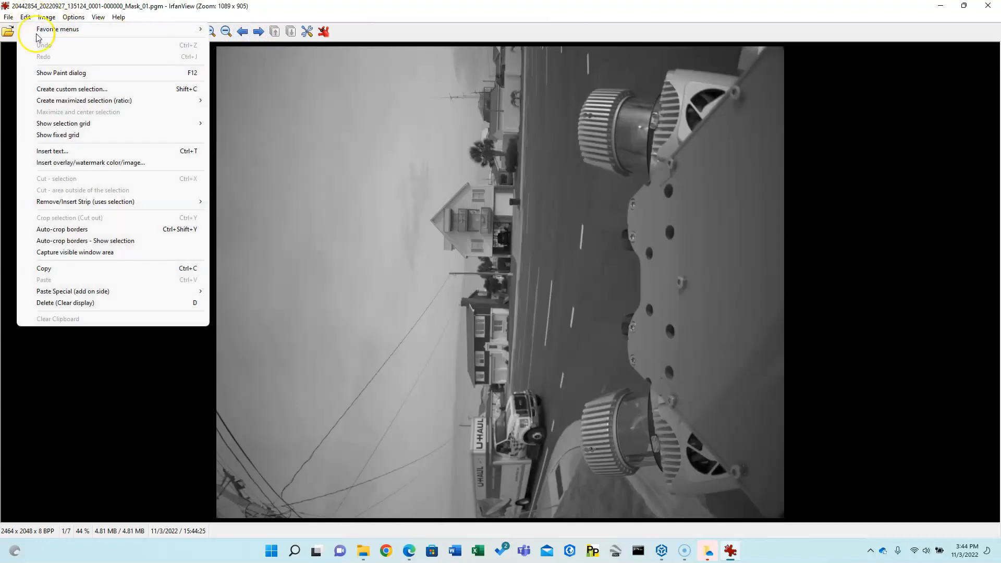
left_click(47, 72)
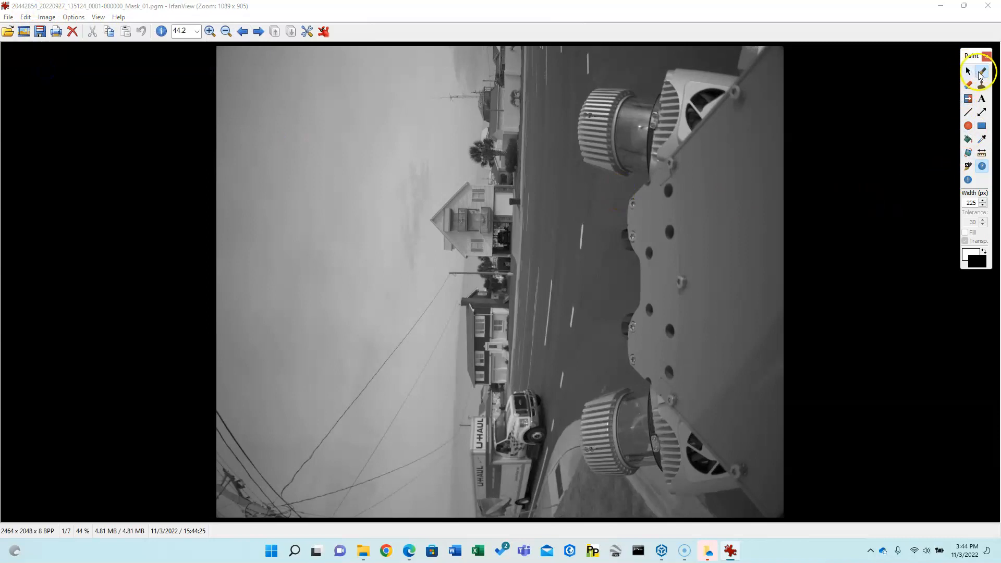
left_click(979, 266)
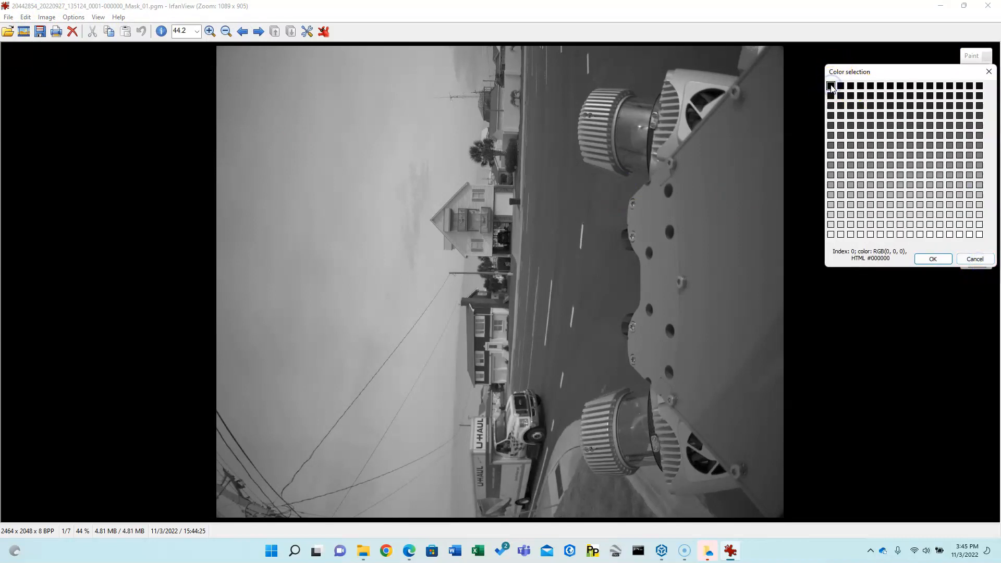
left_click(933, 259)
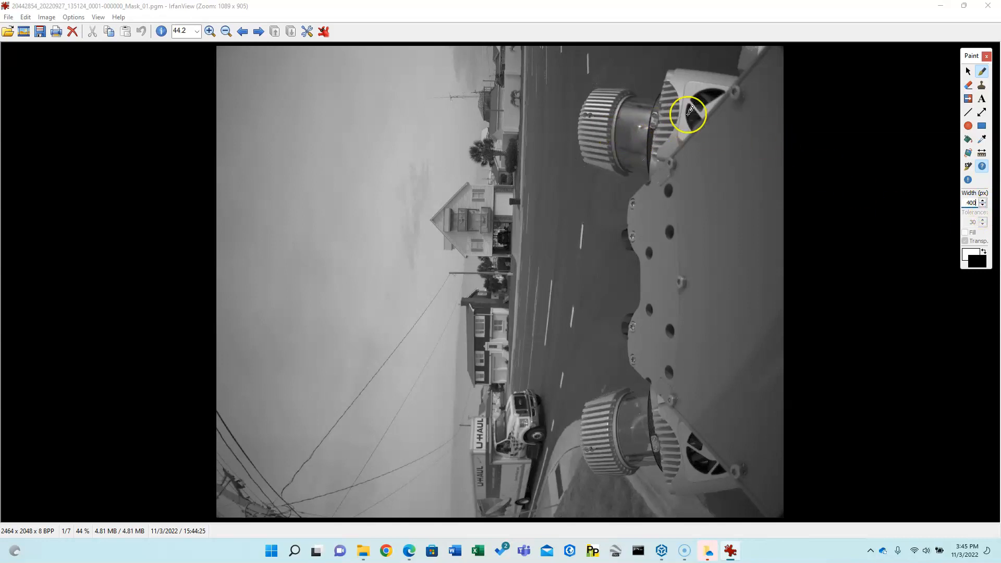
- Paint Mask_01's right-side vehicle area black, overwrite it as PGM, and advance to Mask_02
mouse_move(745, 92)
left_mouse_down()
mouse_move(654, 98)
mouse_move(615, 134)
mouse_move(662, 283)
mouse_move(578, 482)
mouse_move(656, 442)
mouse_move(676, 489)
mouse_move(699, 342)
mouse_move(699, 167)
mouse_move(771, 105)
mouse_move(760, 469)
mouse_move(764, 308)
left_mouse_up()
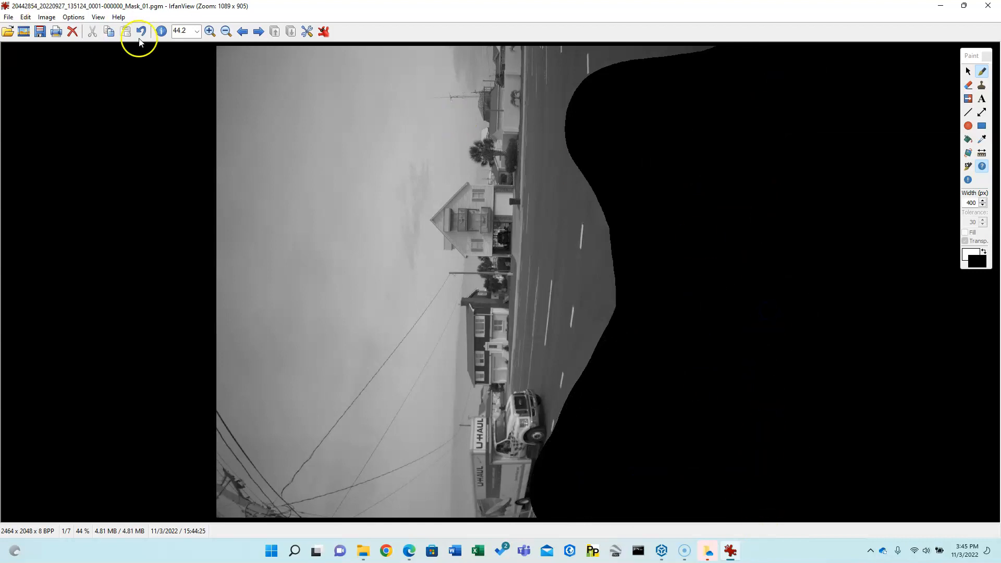
left_click(8, 19)
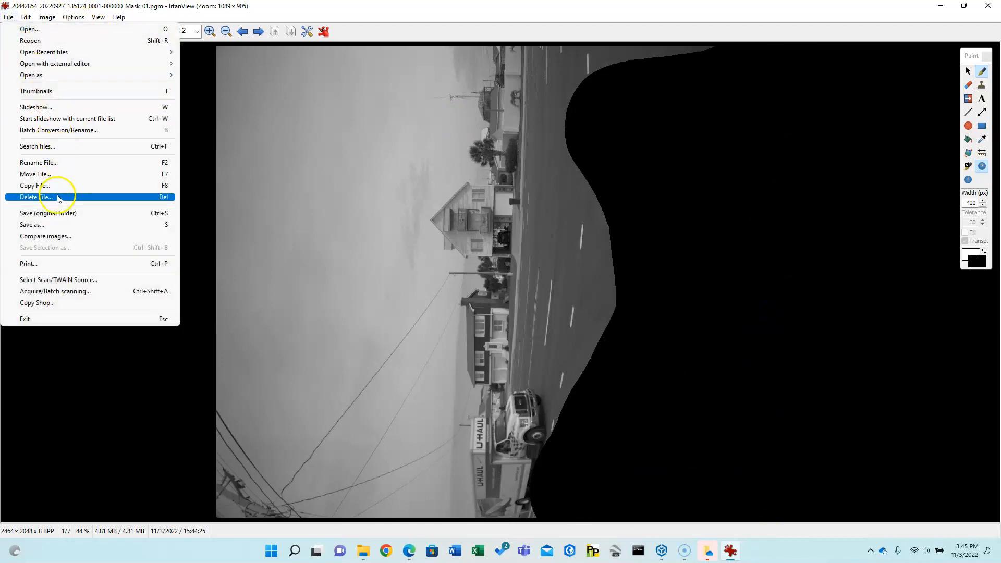
left_click(55, 214)
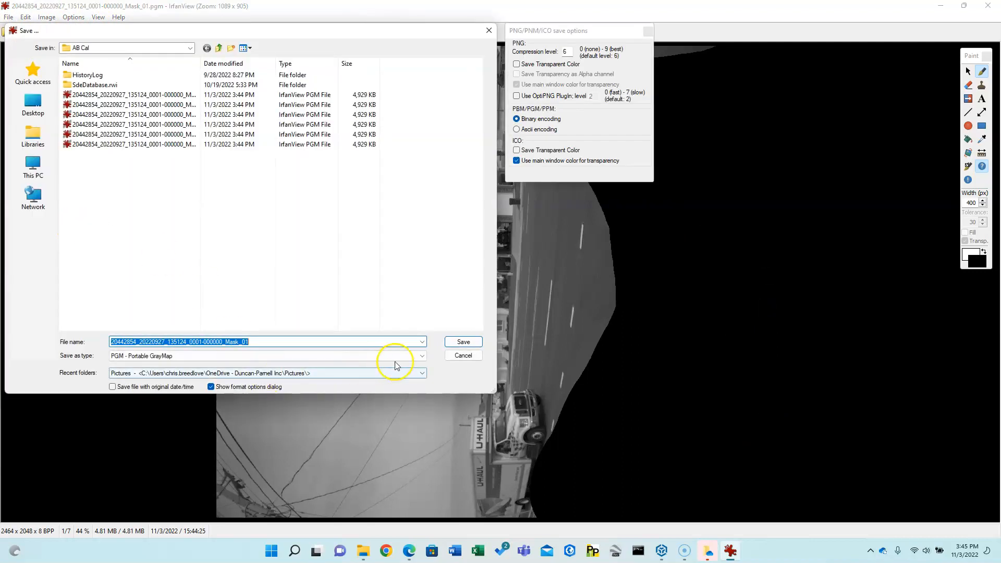
left_click(458, 342)
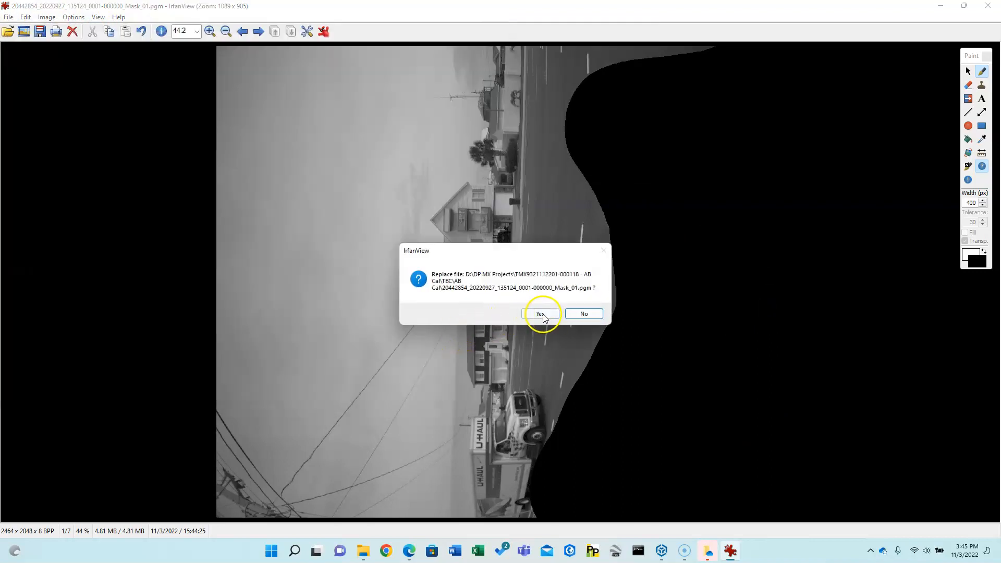
left_click(542, 313)
left_click(259, 32)
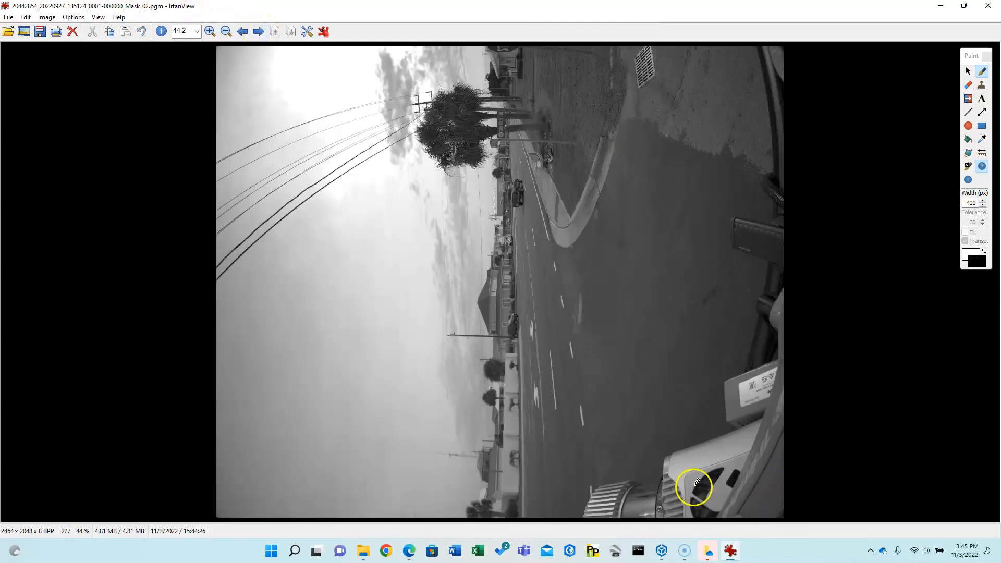
- Black out Mask_02's right and lower-right vehicle area, overwrite the PGM, then advance to Mask_06
mouse_move(679, 480)
left_mouse_down()
mouse_move(624, 498)
mouse_move(688, 475)
mouse_move(745, 404)
mouse_move(732, 490)
mouse_move(777, 443)
mouse_move(779, 281)
mouse_move(763, 235)
mouse_move(772, 74)
left_mouse_up()
left_click(10, 17)
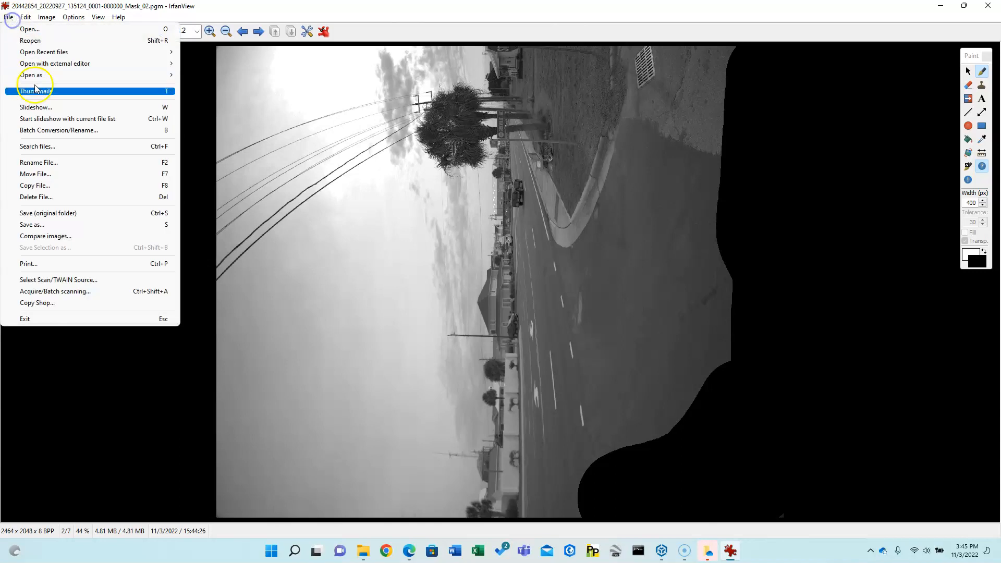
left_click(43, 223)
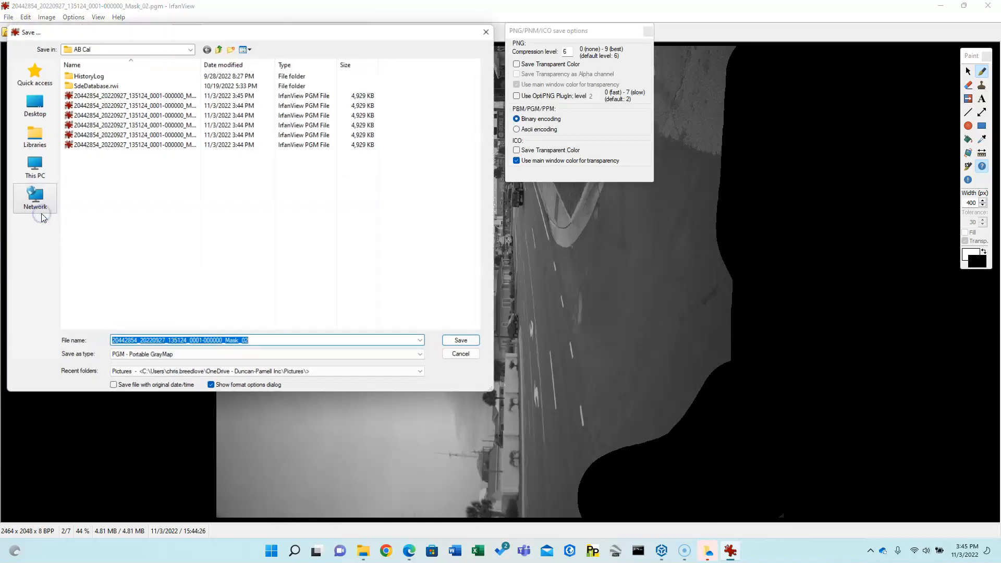
left_click(460, 340)
left_click(539, 314)
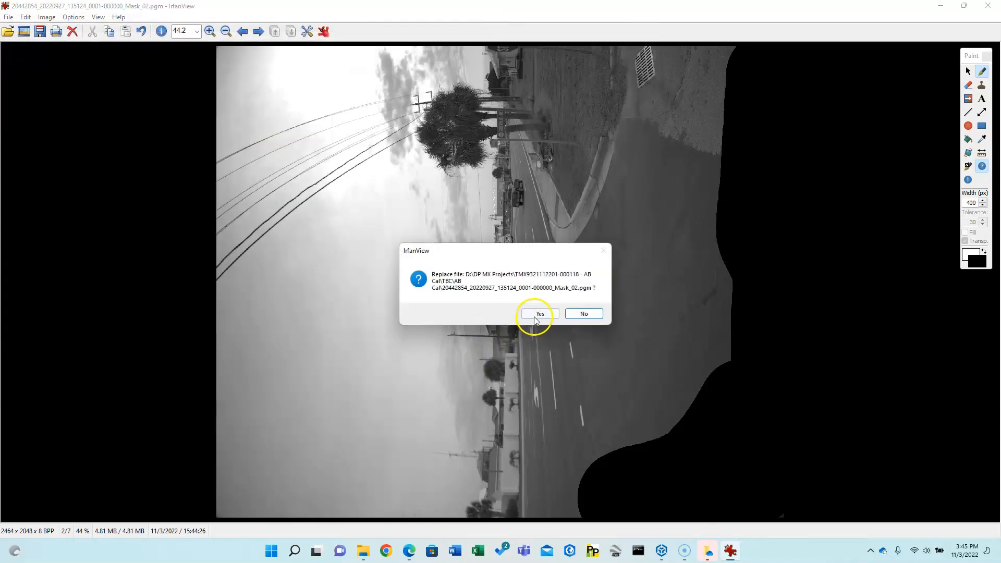
left_click(259, 33)
left_click(259, 32)
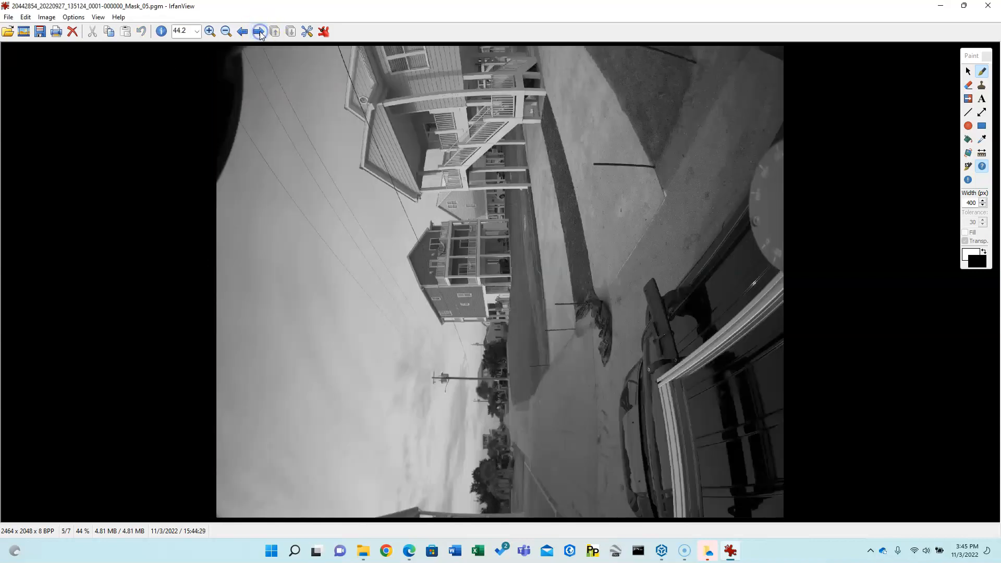
left_click(260, 33)
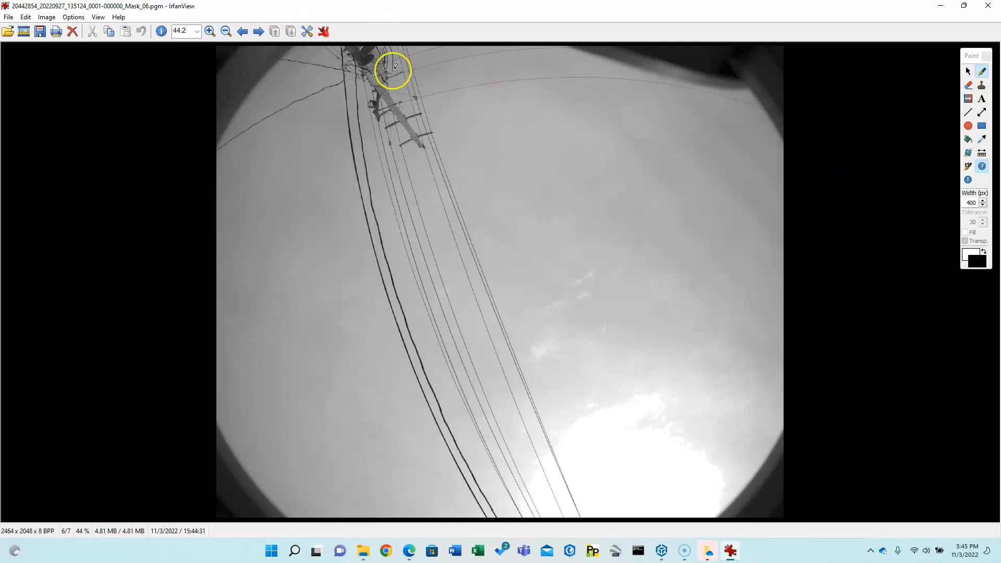
- Paint all four corners of Mask_06 black
mouse_move(272, 78)
left_mouse_down()
mouse_move(227, 118)
mouse_move(258, 76)
mouse_move(215, 79)
left_mouse_up()
mouse_move(233, 436)
left_mouse_down()
mouse_move(270, 486)
mouse_move(242, 506)
left_mouse_up()
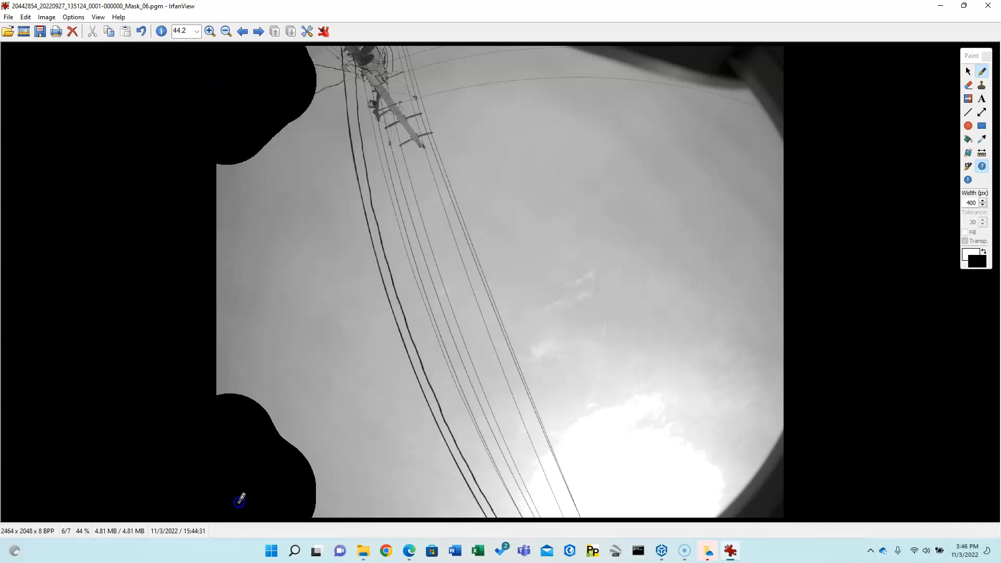
mouse_move(734, 514)
left_mouse_down()
mouse_move(773, 470)
mouse_move(751, 454)
left_mouse_up()
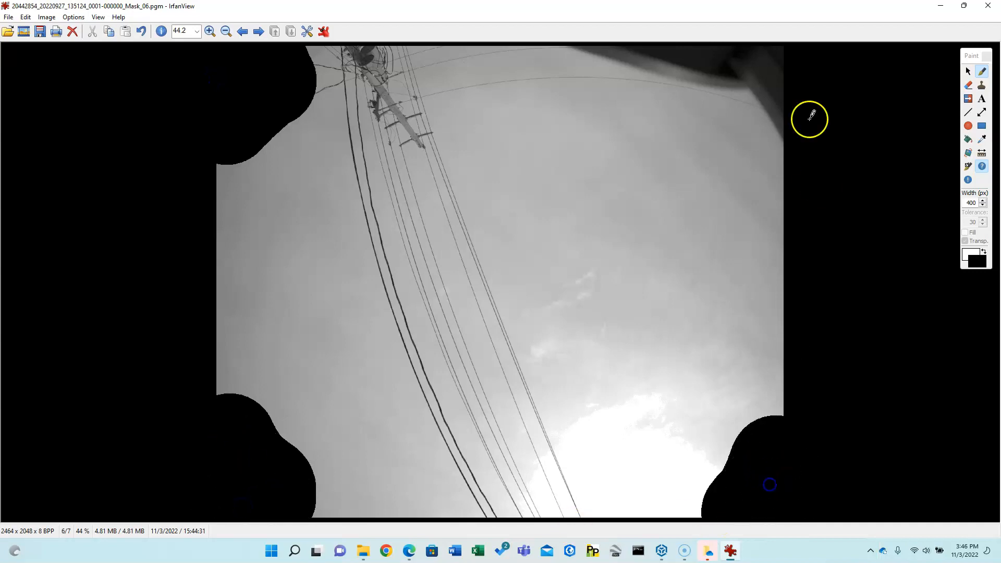
mouse_move(712, 73)
left_mouse_down()
mouse_move(614, 56)
mouse_move(760, 69)
left_mouse_up()
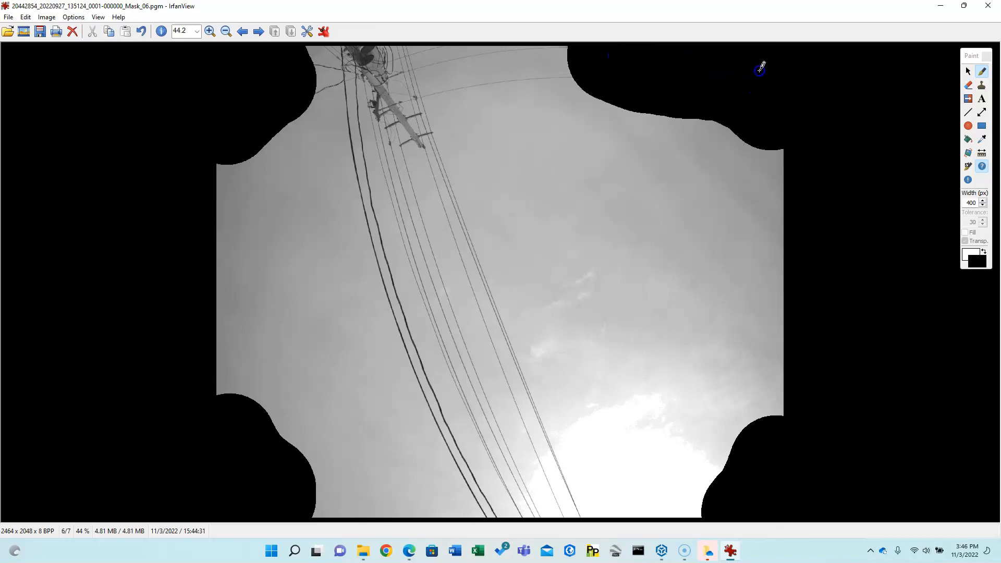
- Save Mask_06 over the original PGM file and close IrfanView
left_click(8, 17)
left_click(39, 213)
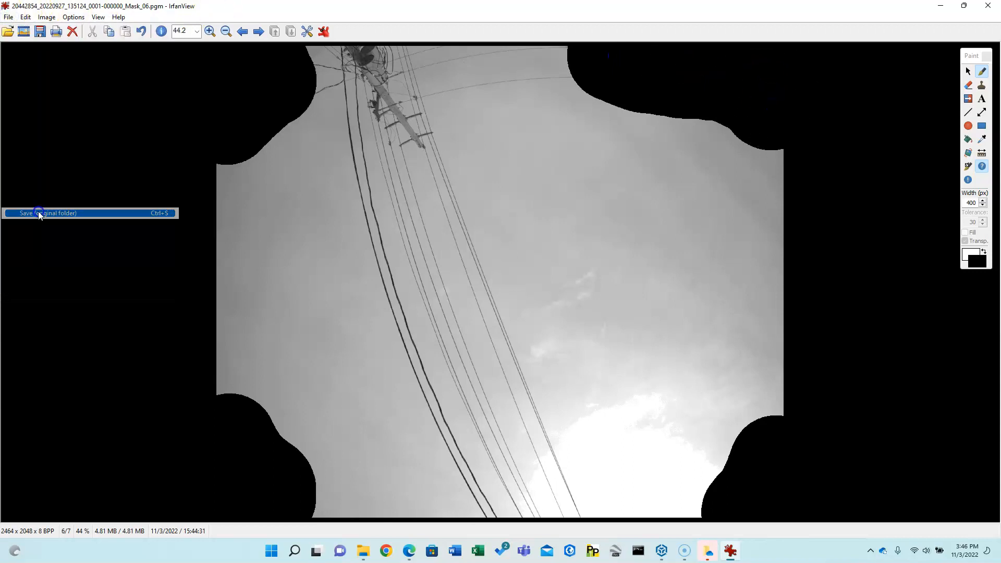
left_click(464, 342)
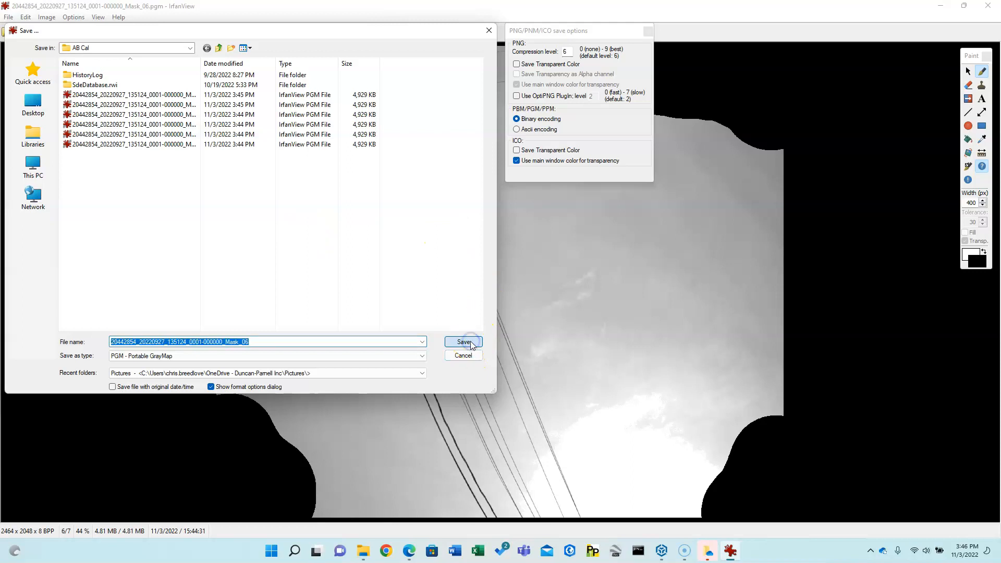
left_click(538, 313)
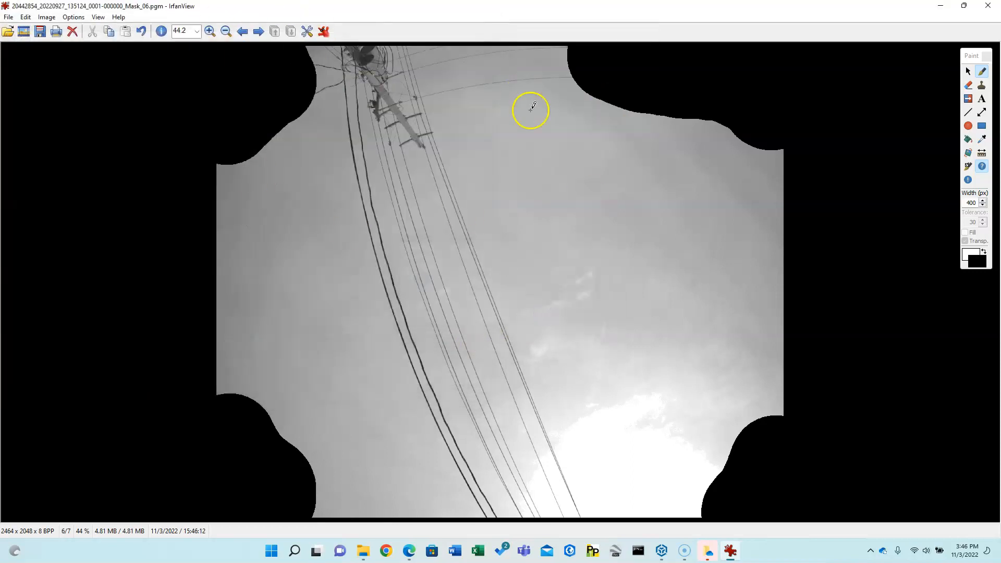
left_click(988, 6)
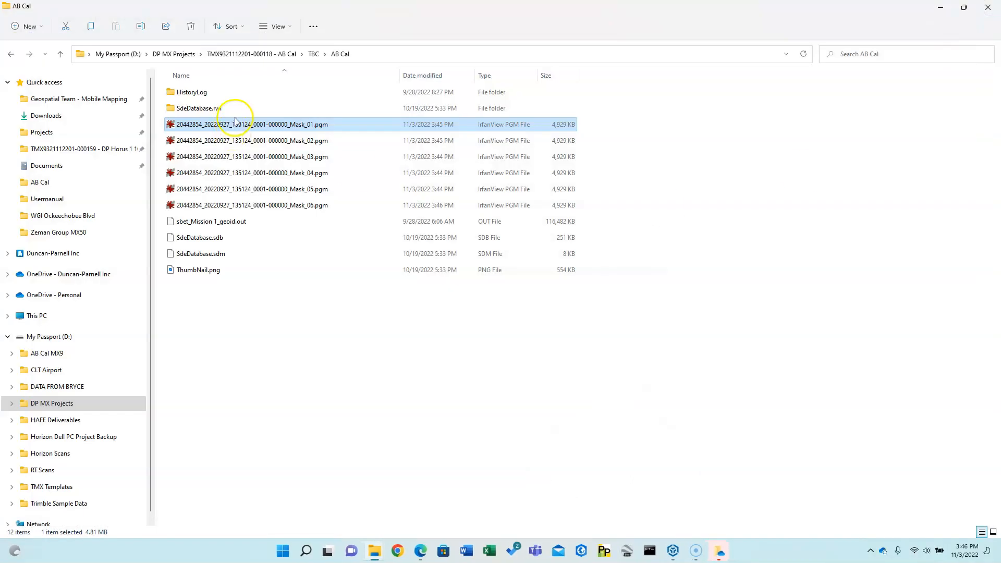
- Select the six Mask_01–Mask_06 PGM files, then return to Trimble Business Center
left_click(306, 206, "shift")
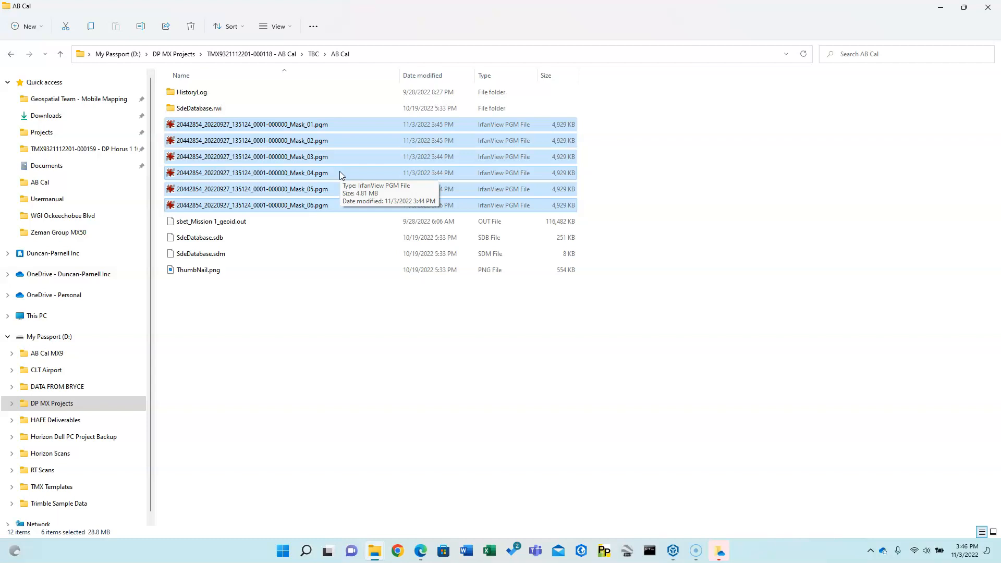
left_click(673, 553)
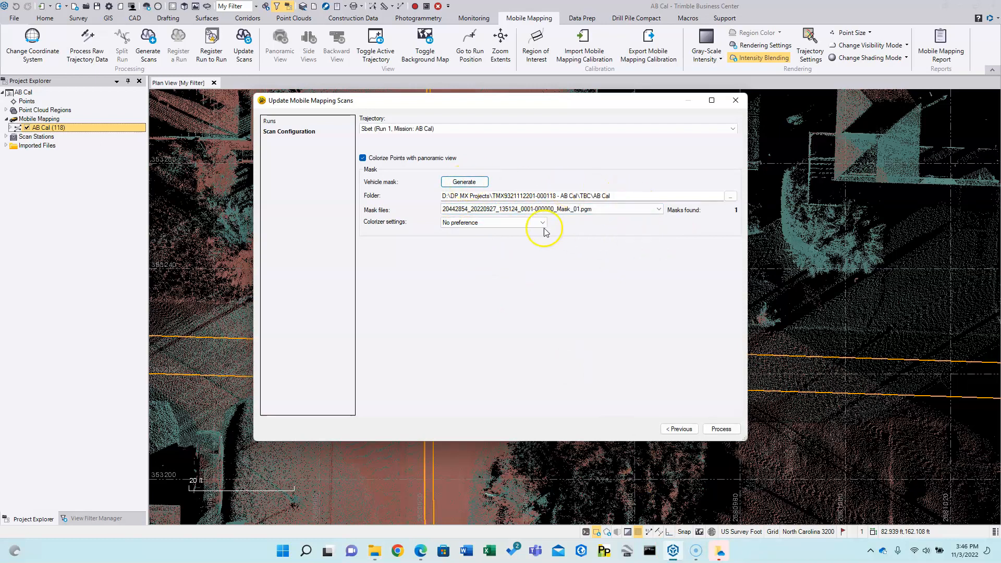
- Keep the AB Cal folder as the vehicle mask location and process the mobile mapping scans
left_click(731, 197)
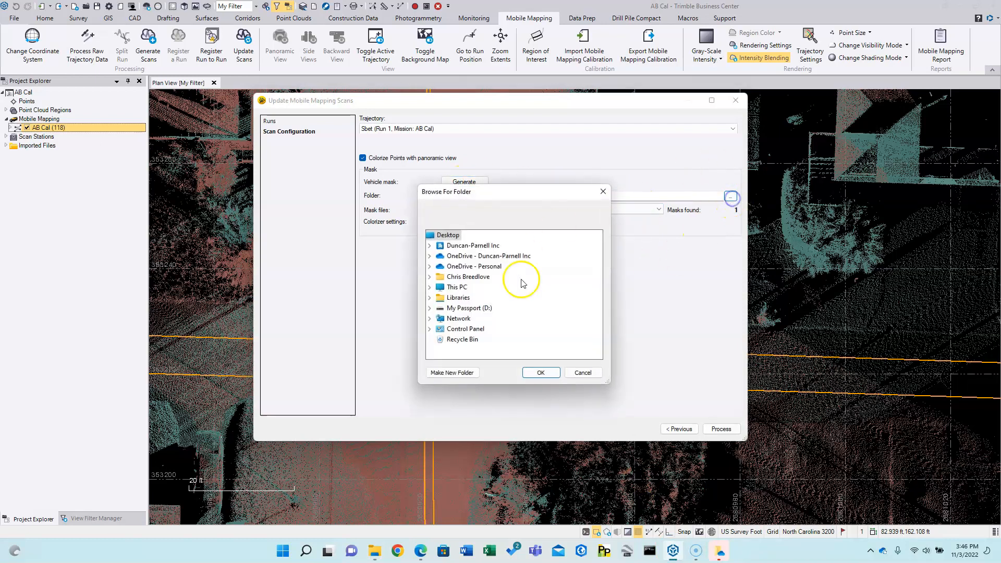
left_click(583, 372)
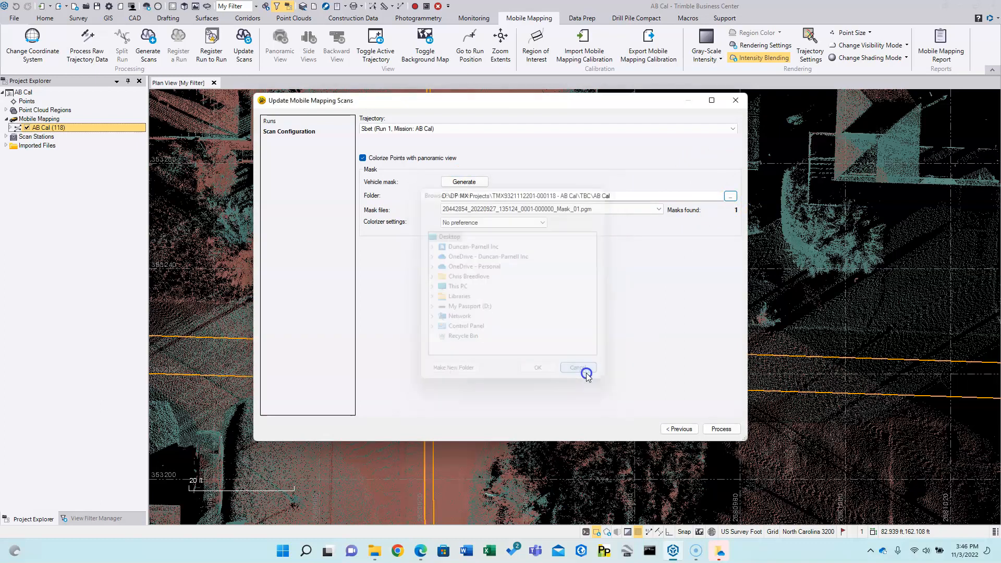
left_click(728, 430)
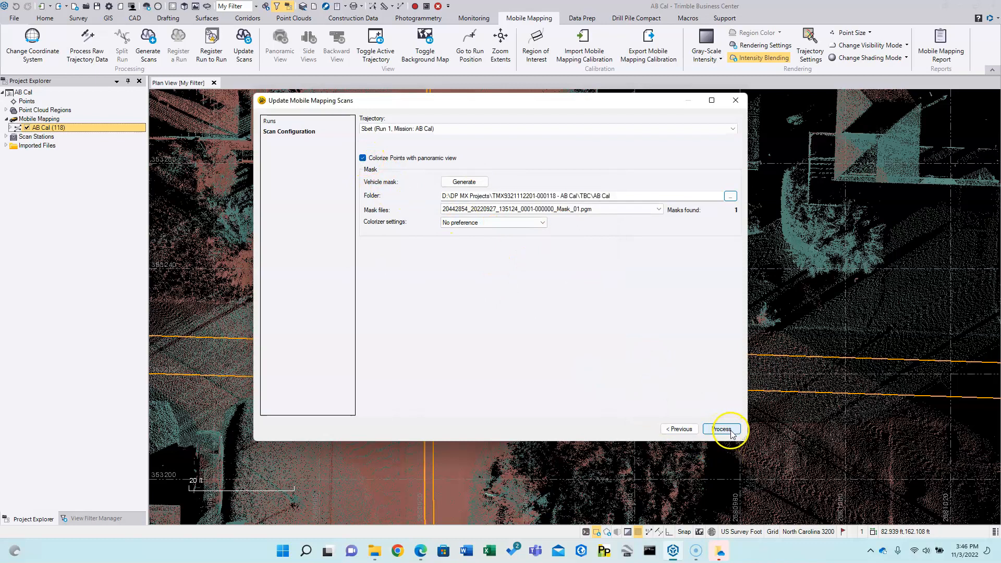
left_click(729, 430)
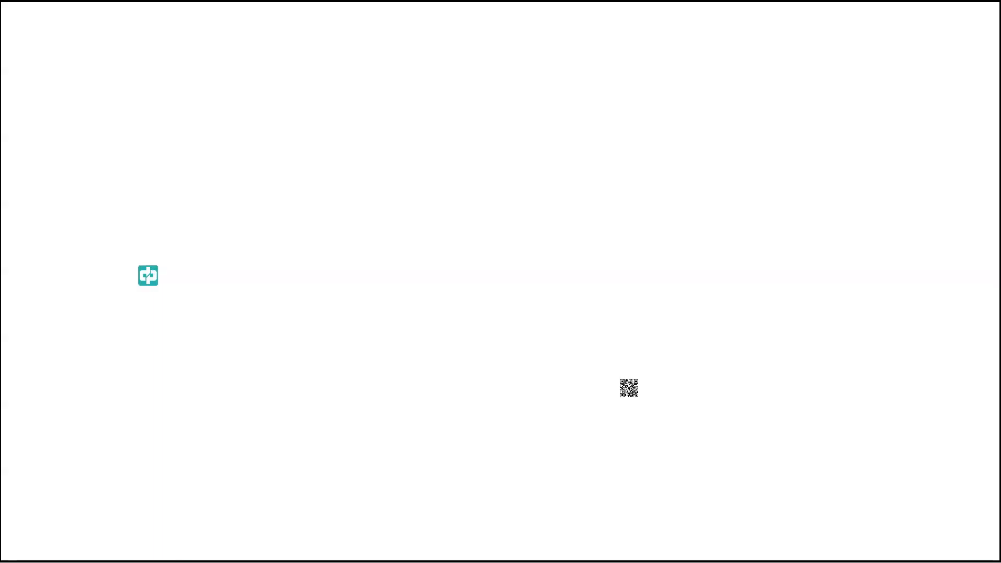